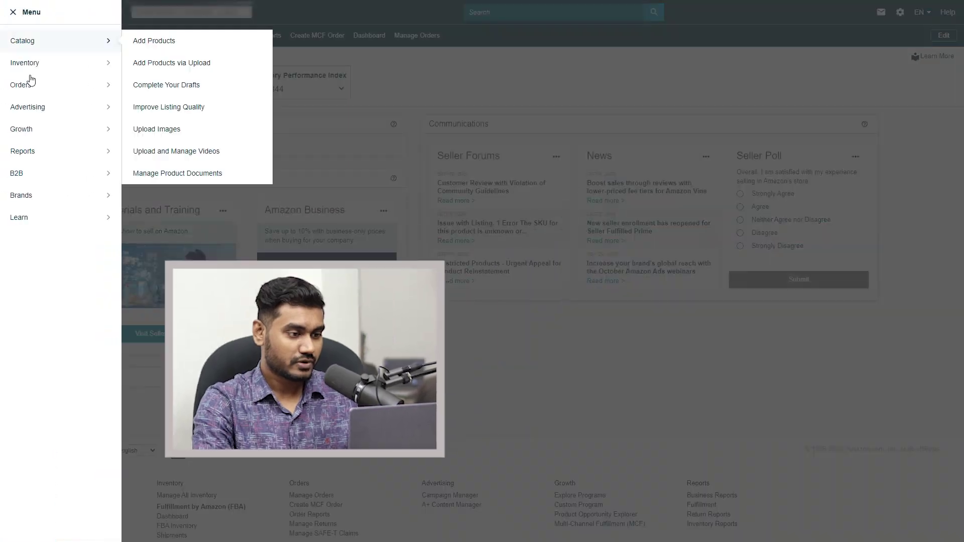
Go to Sponsored ads reports in Campaign Manager and start a new report.
mouse_move(9, 112)
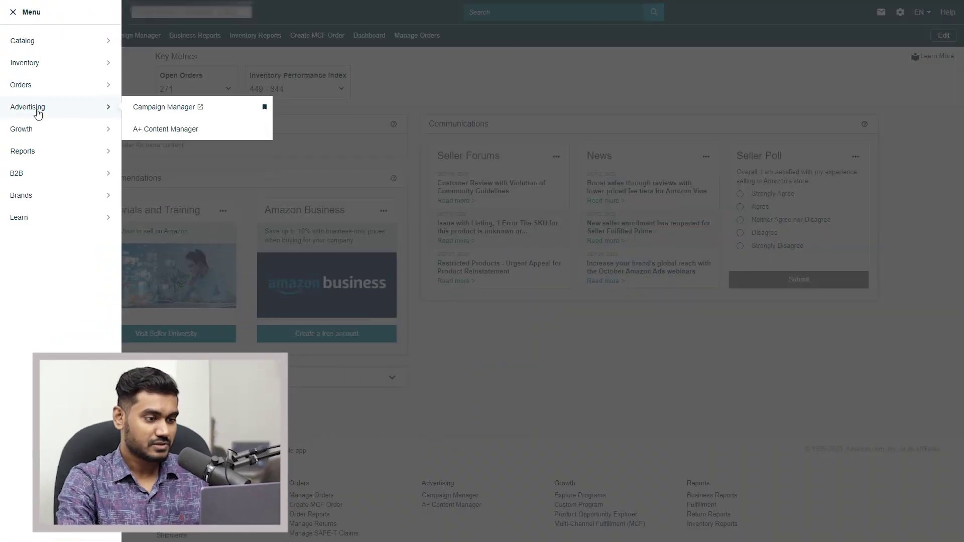
left_click(166, 108)
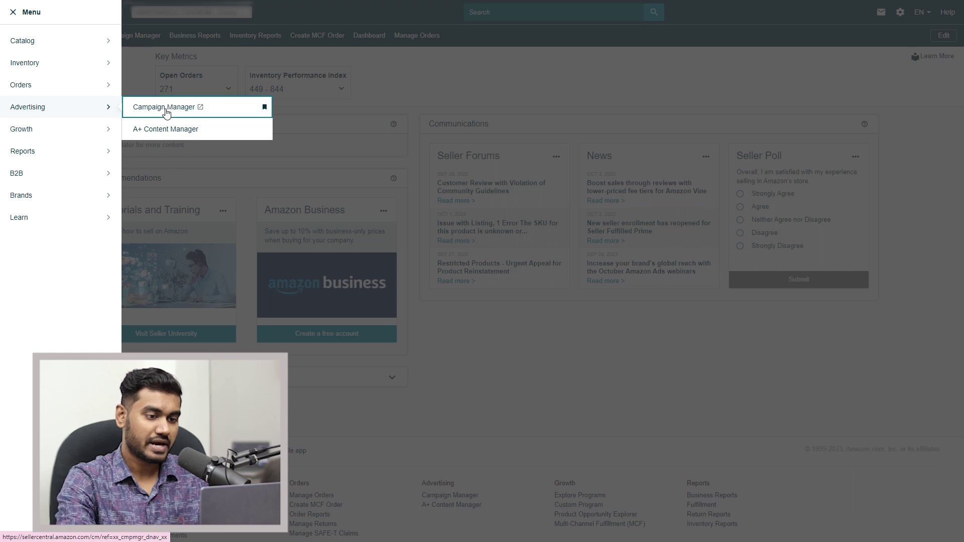
mouse_move(15, 206)
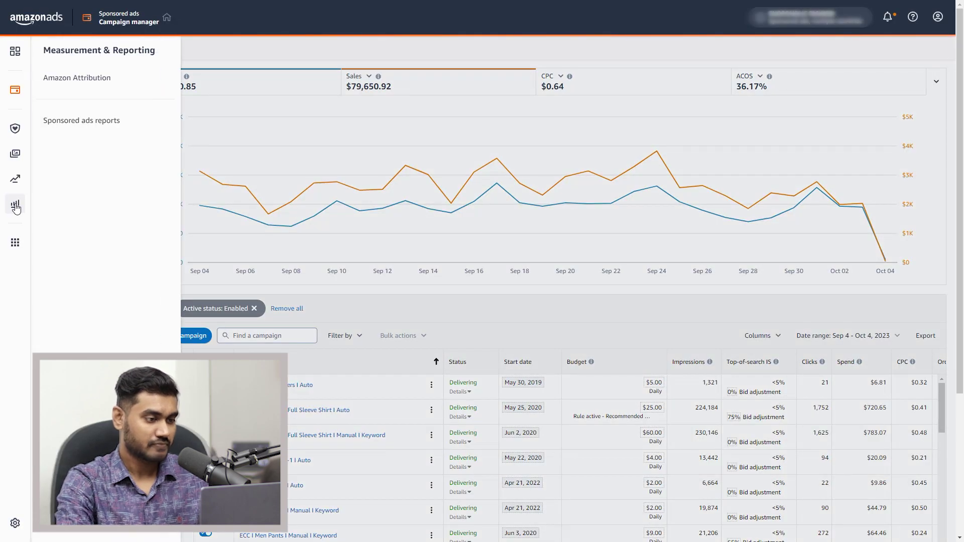
left_click(79, 128)
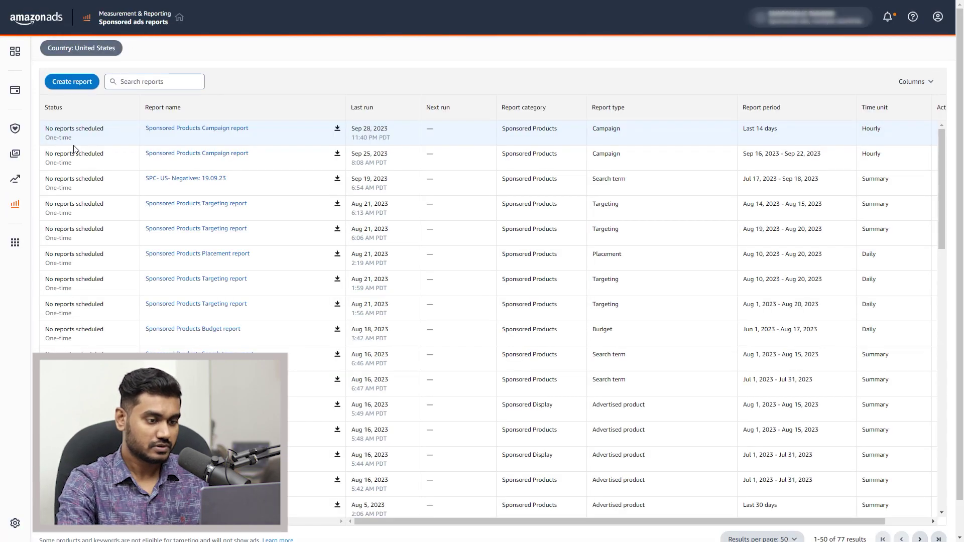
left_click(73, 84)
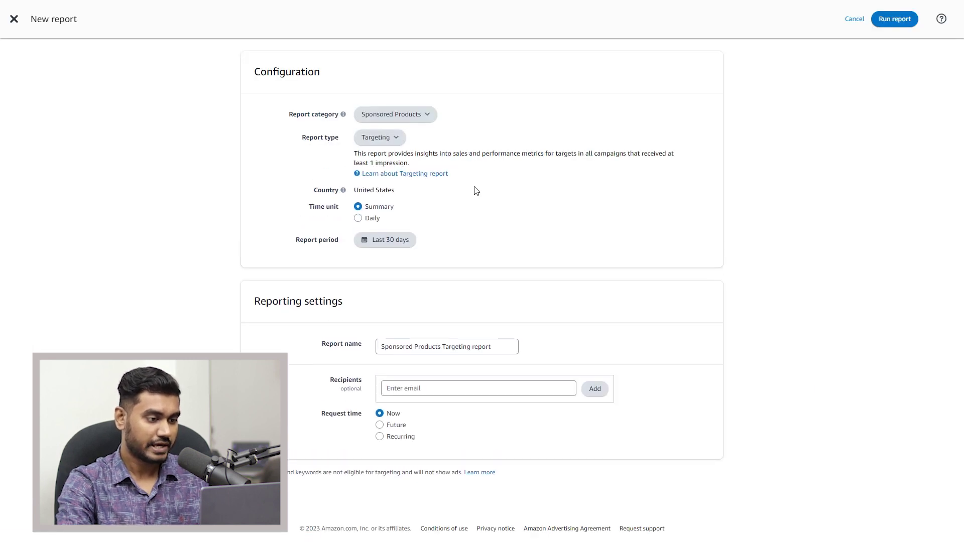
Choose the Campaign report type and set the report period.
left_click(395, 145)
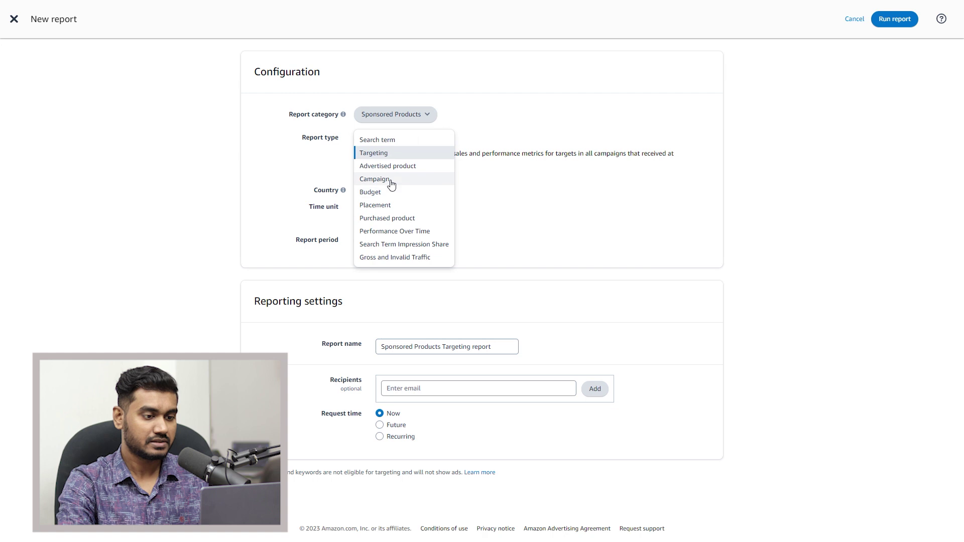
left_click(392, 180)
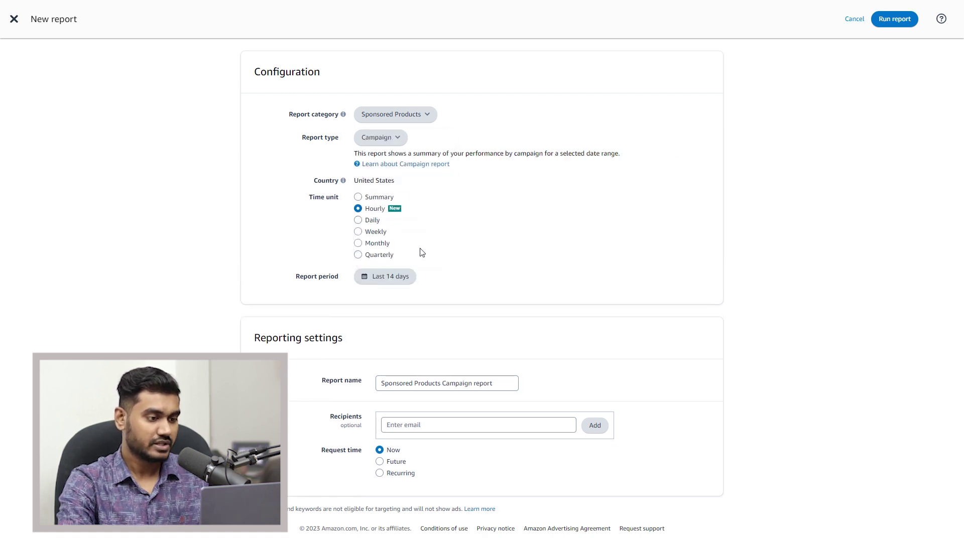
left_click(408, 281)
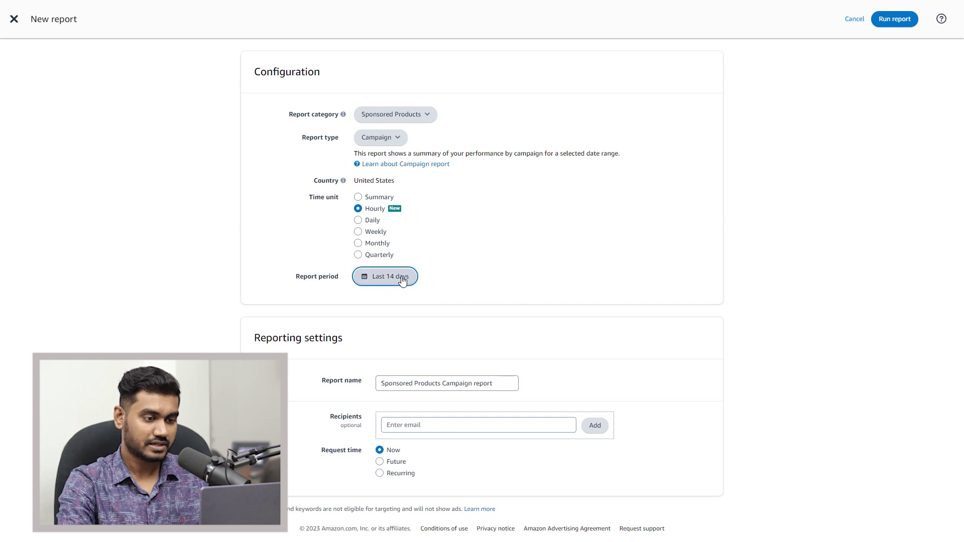
left_click(370, 281)
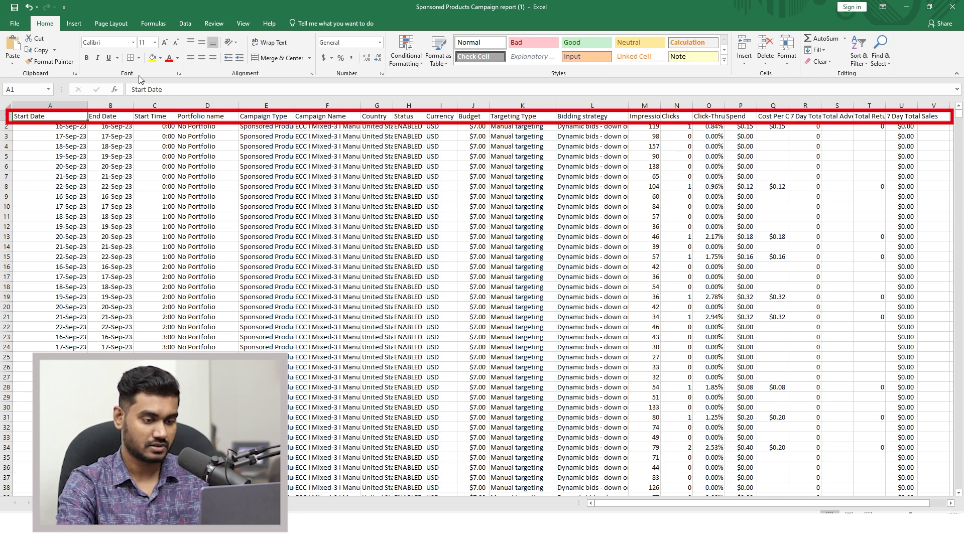
Insert a PivotTable from the report data on a new sheet.
left_click(71, 25)
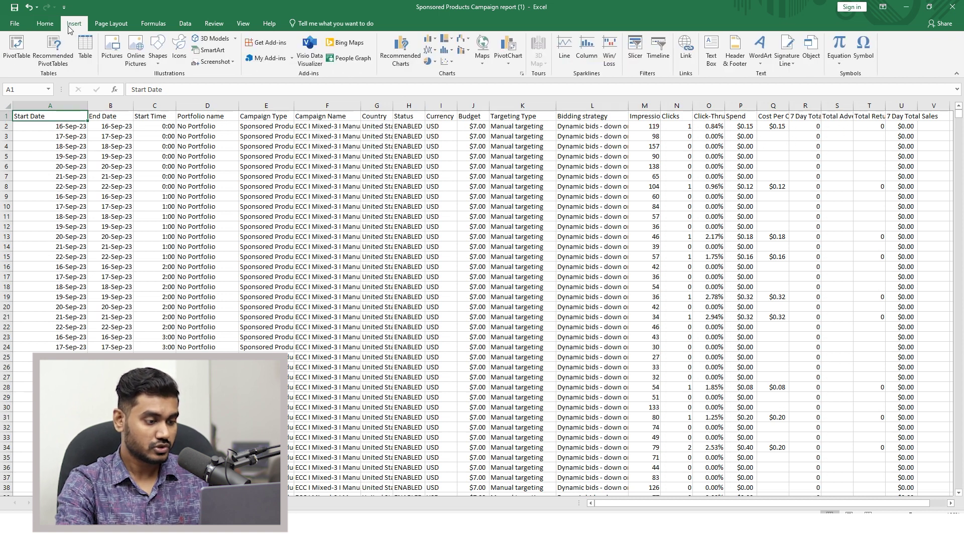
left_click(18, 49)
left_click(282, 320)
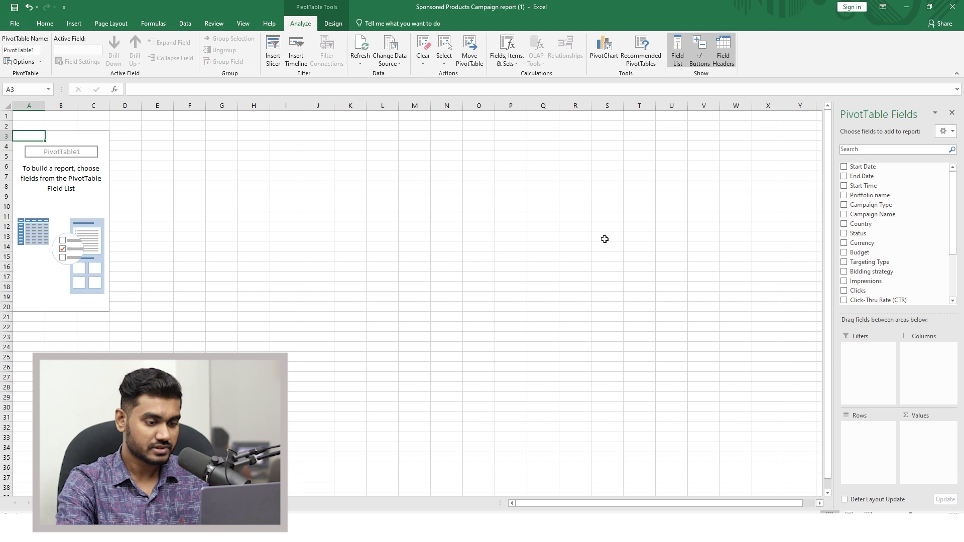
Add Start Time rows and Impressions, Clicks, Spend, 7 Day Total Orders (#) and 7 Day Total Sales.
left_click(863, 184)
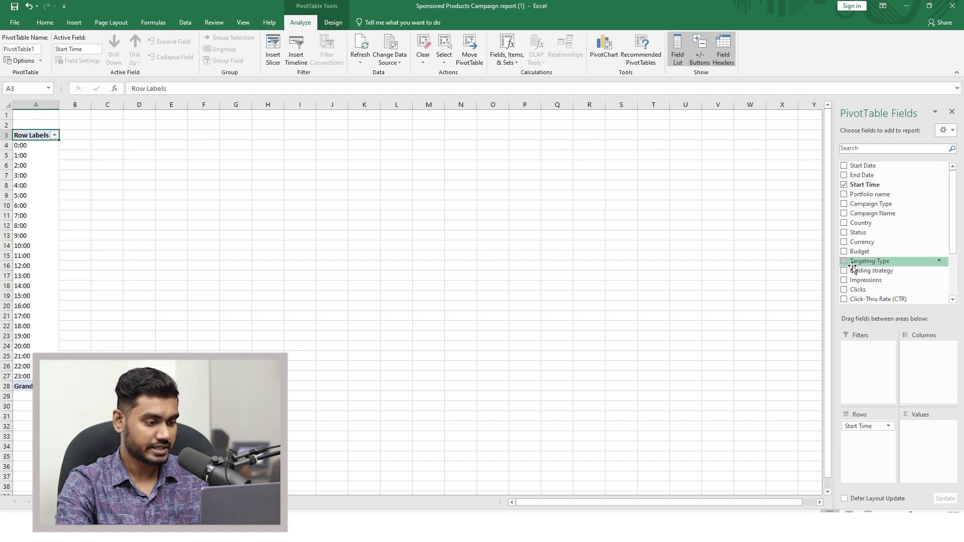
left_click(844, 280)
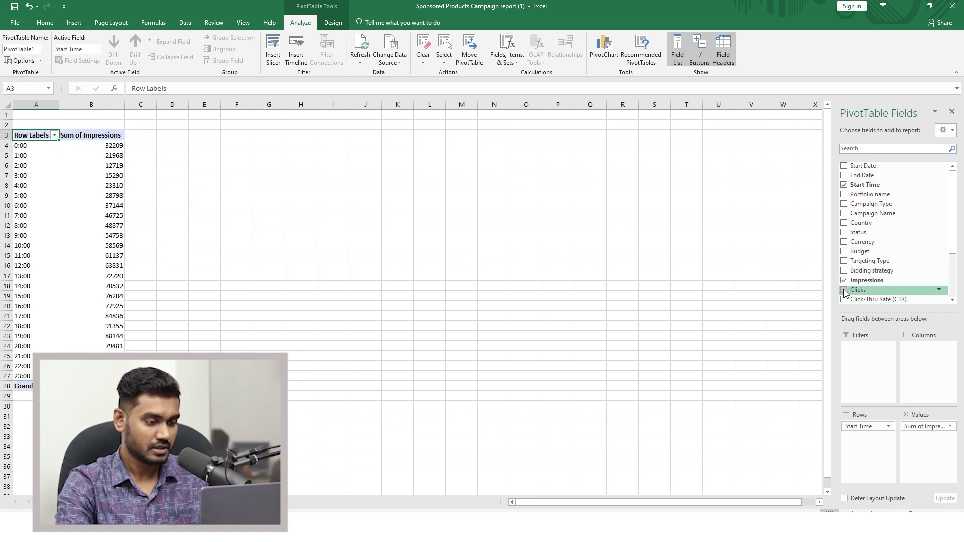
left_click(845, 290)
scroll(848, 284, "down", 2)
left_click(844, 261)
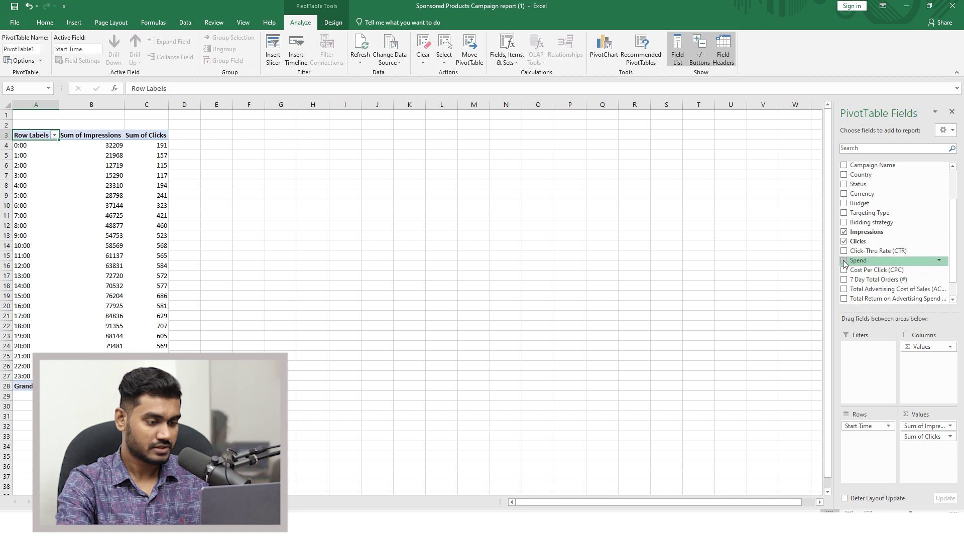
left_click(844, 280)
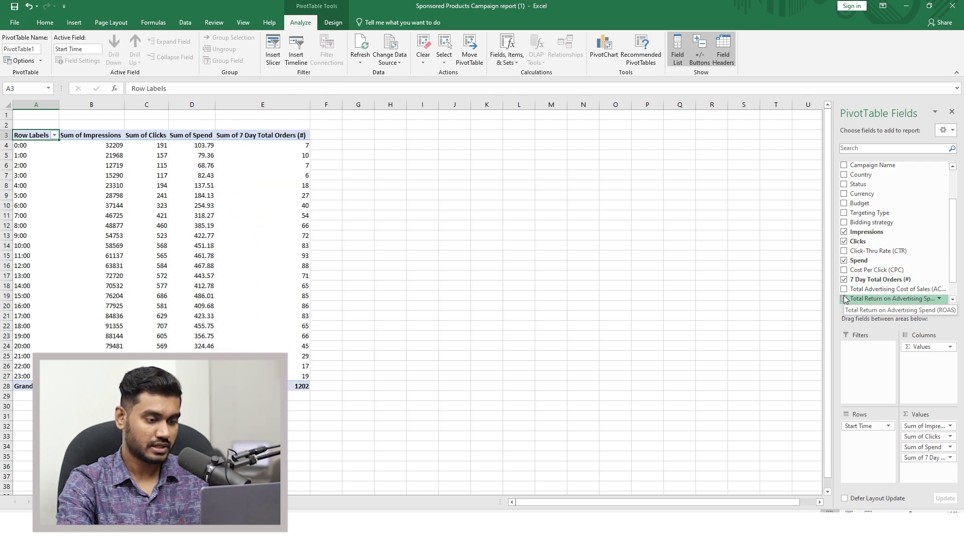
left_click(844, 299)
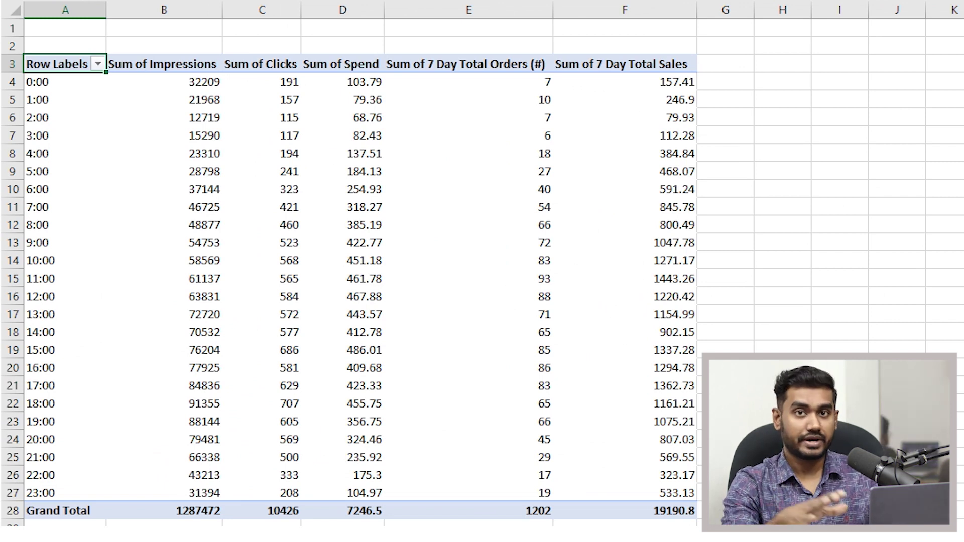
left_click_drag(40, 457, 673, 457)
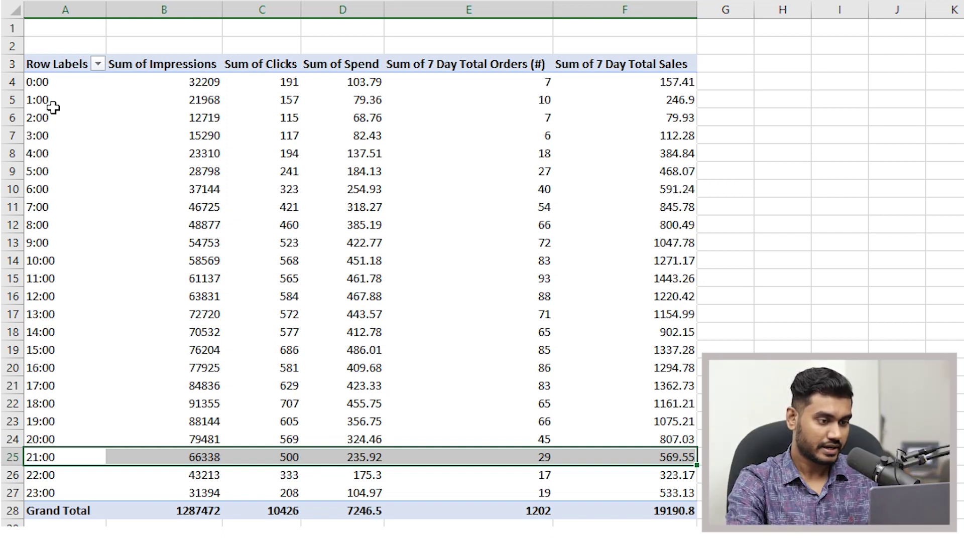
left_click(24, 89)
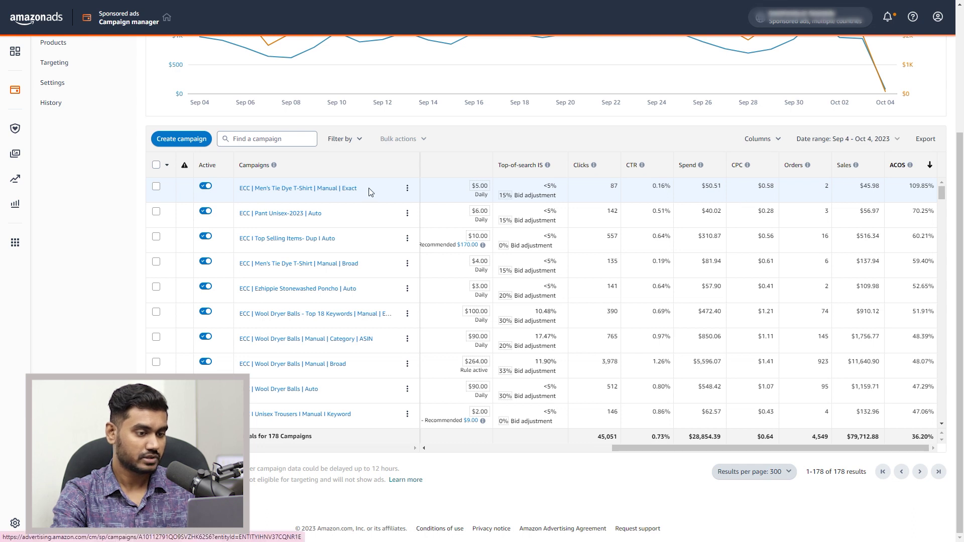
Copy the Men's Tie Dye T-Shirt | Manual | Exact campaign.
left_click(408, 188)
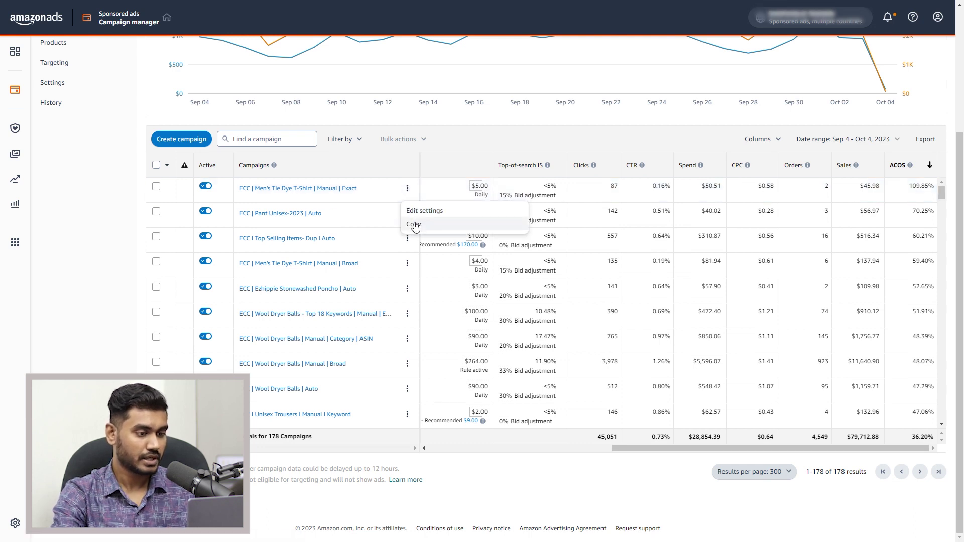
left_click(414, 224)
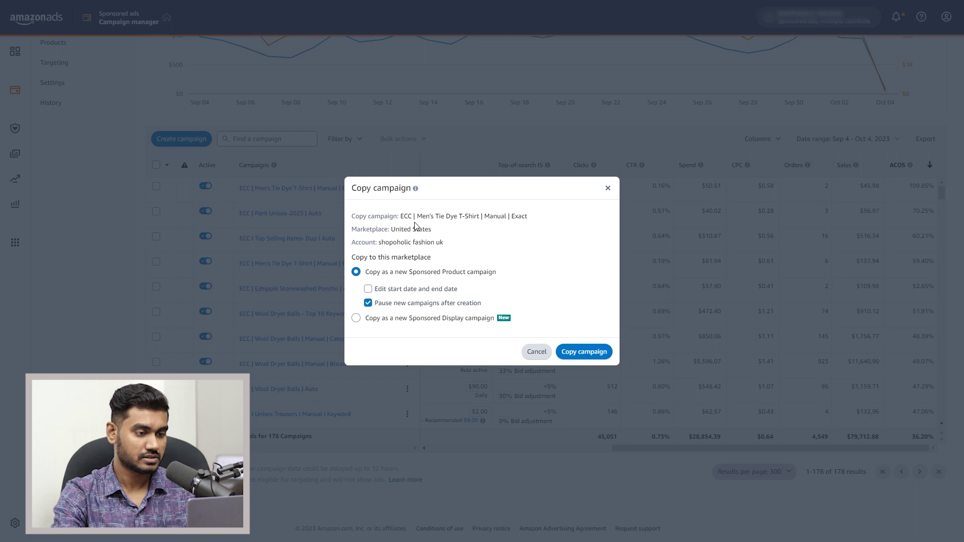
left_click(571, 352)
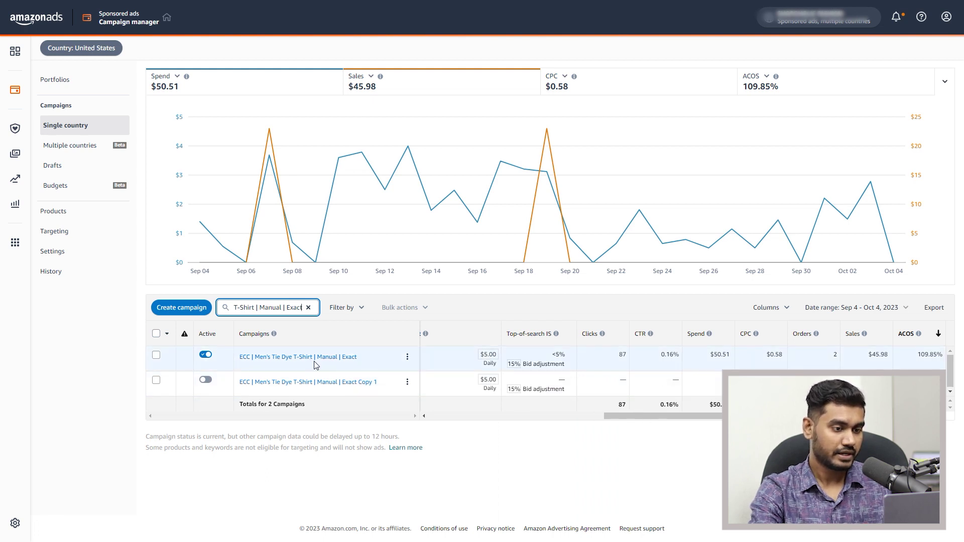
Activate Exact Copy 1 and decrease its keyword bids by 25%.
left_click(205, 380)
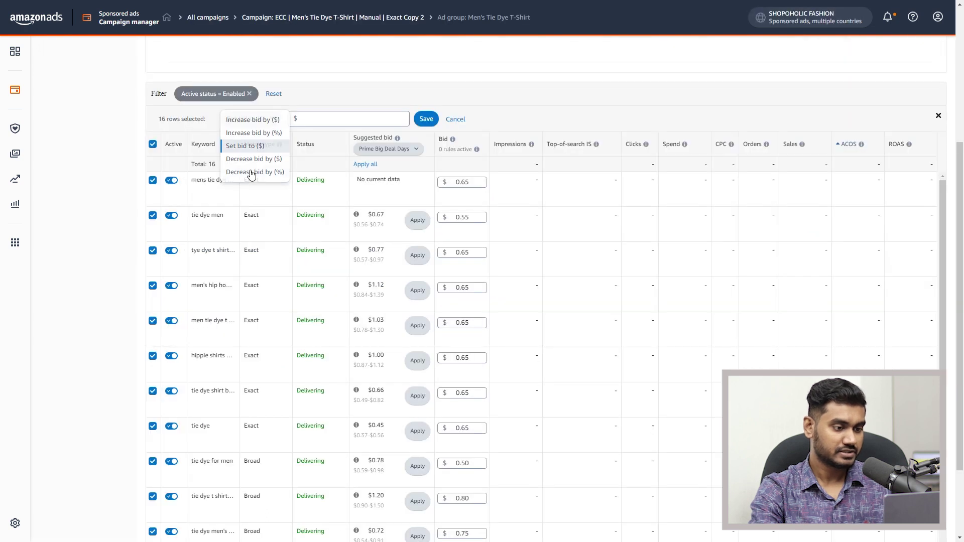
left_click(255, 173)
left_click(329, 118)
type("25")
left_click(426, 119)
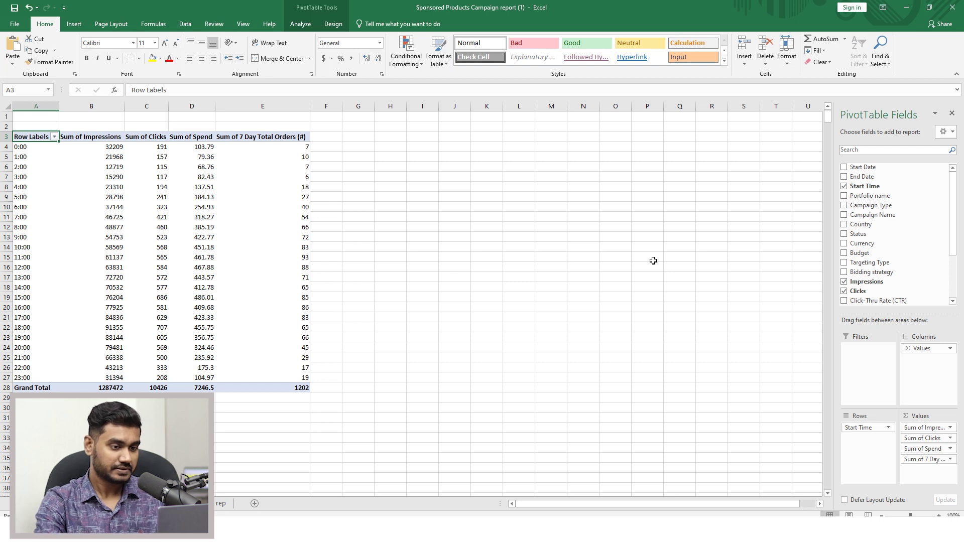
Break each PivotTable hour down by Campaign Name and scroll to the 10:00 group.
left_click(844, 215)
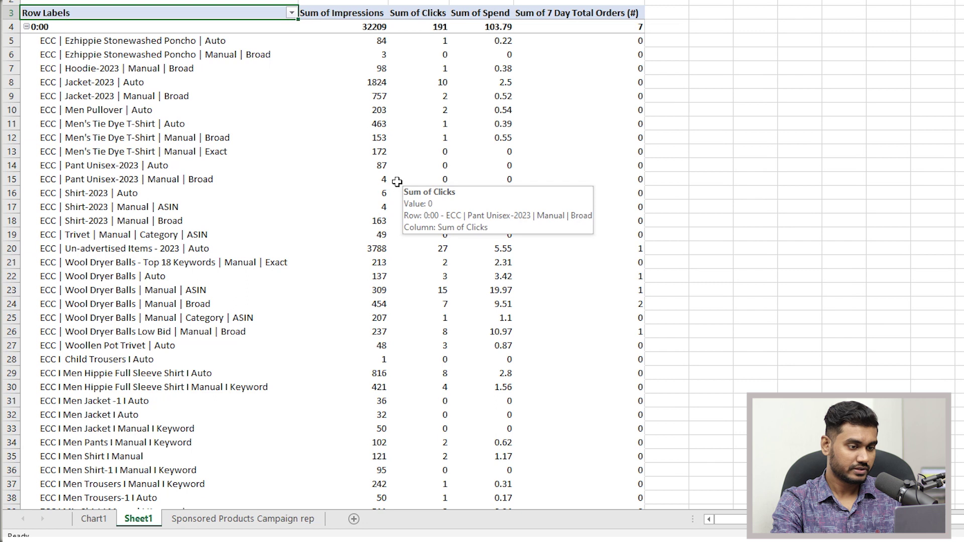
scroll(296, 169, "down", 2)
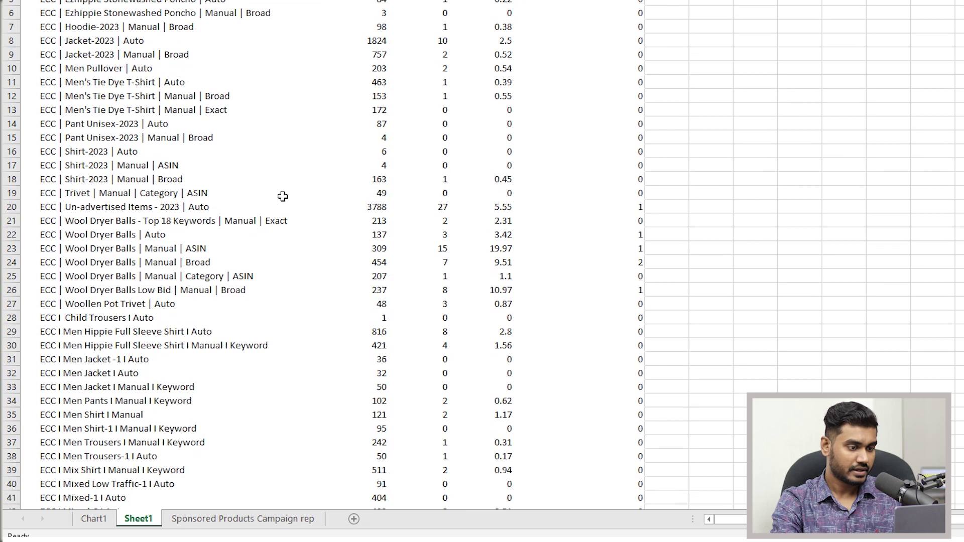
scroll(284, 196, "up", 2)
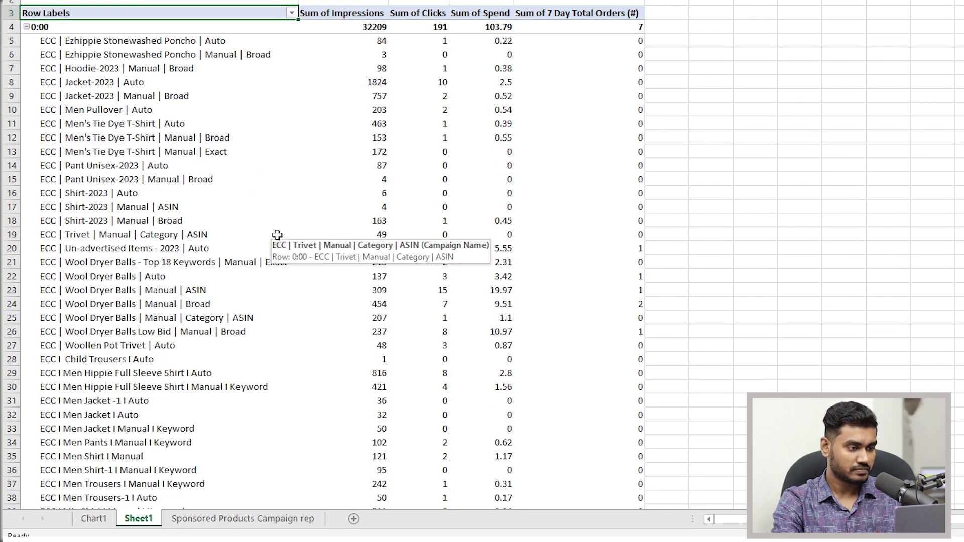
scroll(390, 187, "down", 20)
scroll(392, 188, "down", 2)
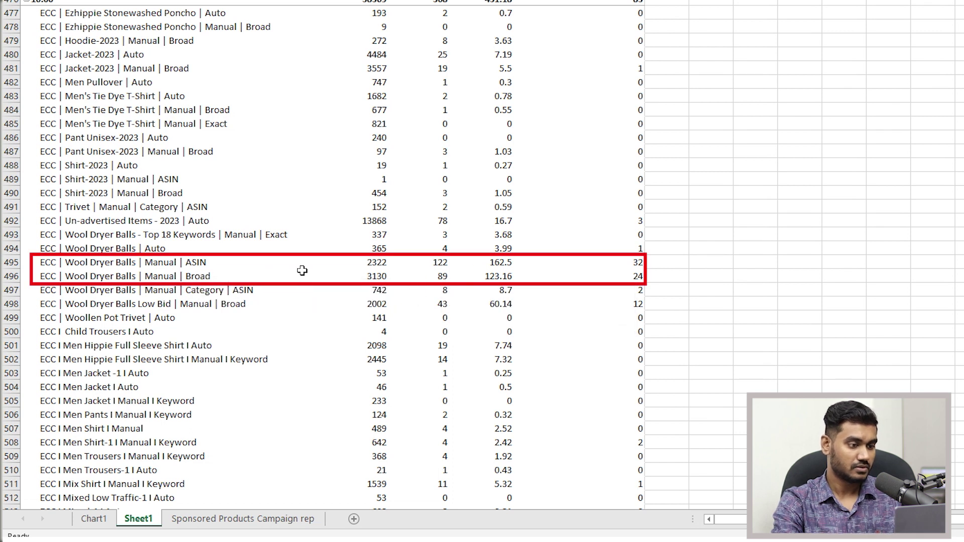
Copy the ECC | Wool Dryer Balls | Manual | ASIN name from cell A495 and return to the browser.
left_click(175, 266)
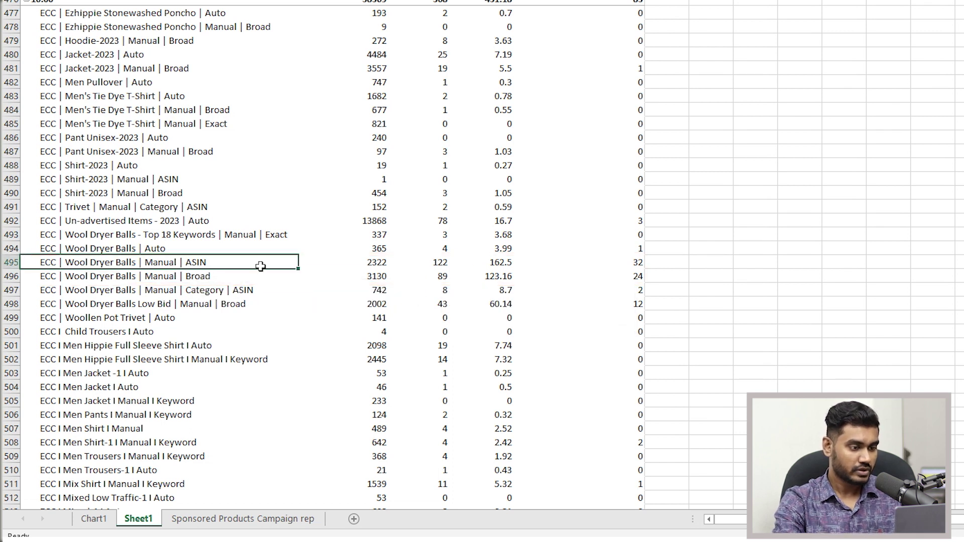
key("ctrl+c")
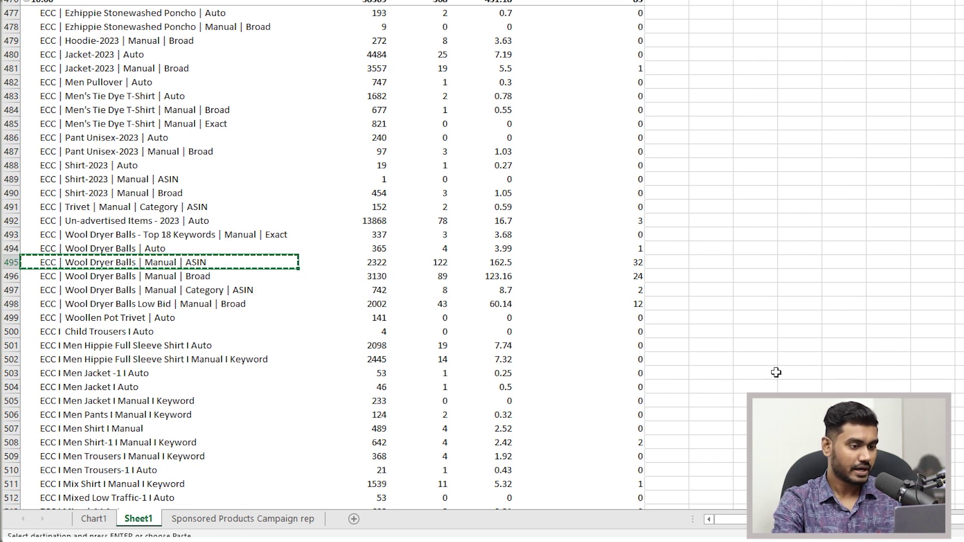
key("alt+Tab")
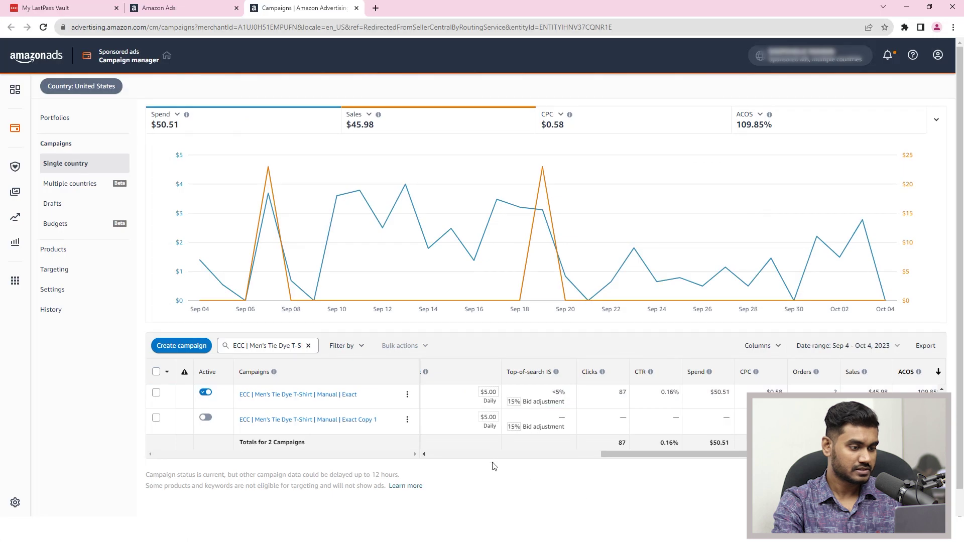
Search for the pasted Wool Dryer Balls campaign name and open that campaign.
key("ctrl+a")
key("ctrl+v")
key("Return")
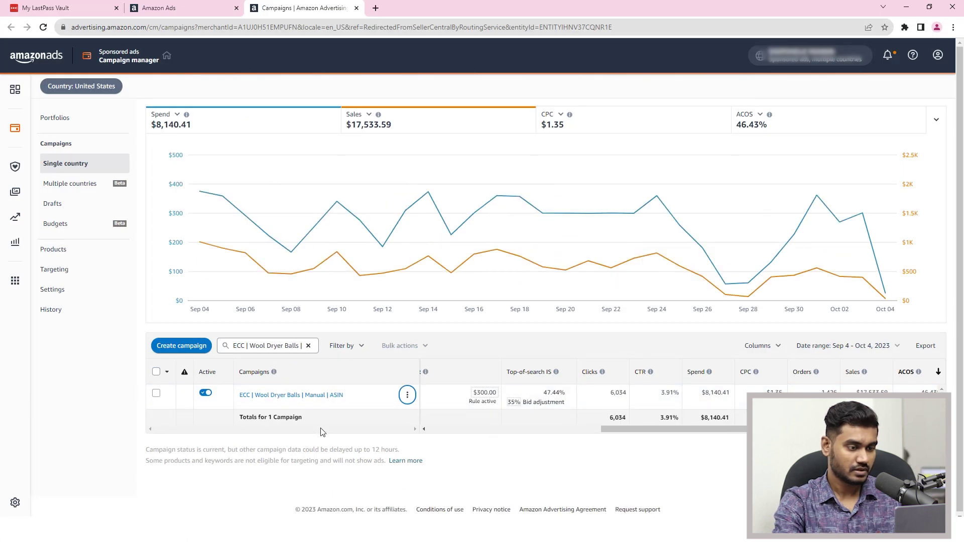
left_click(317, 397)
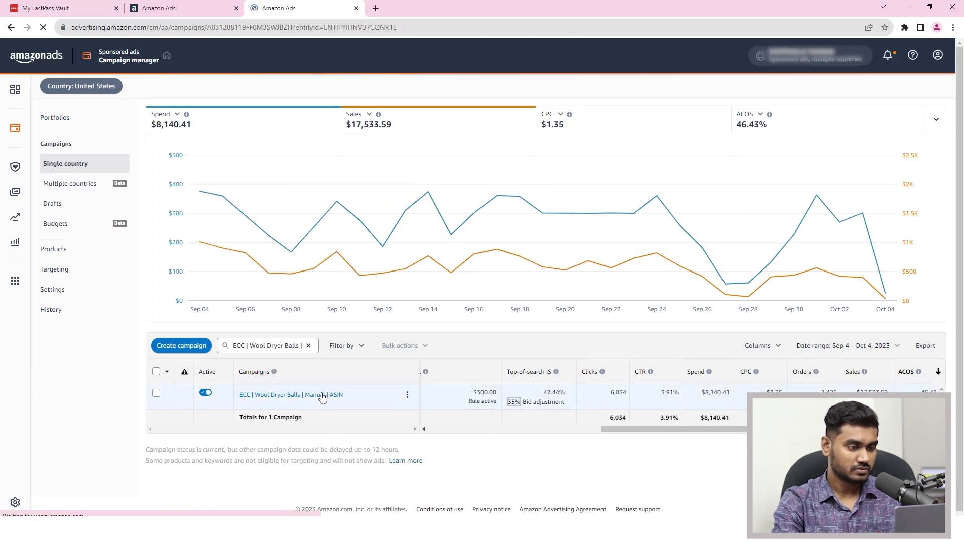
Add a new schedule rule from the campaign's settings.
left_click(81, 231)
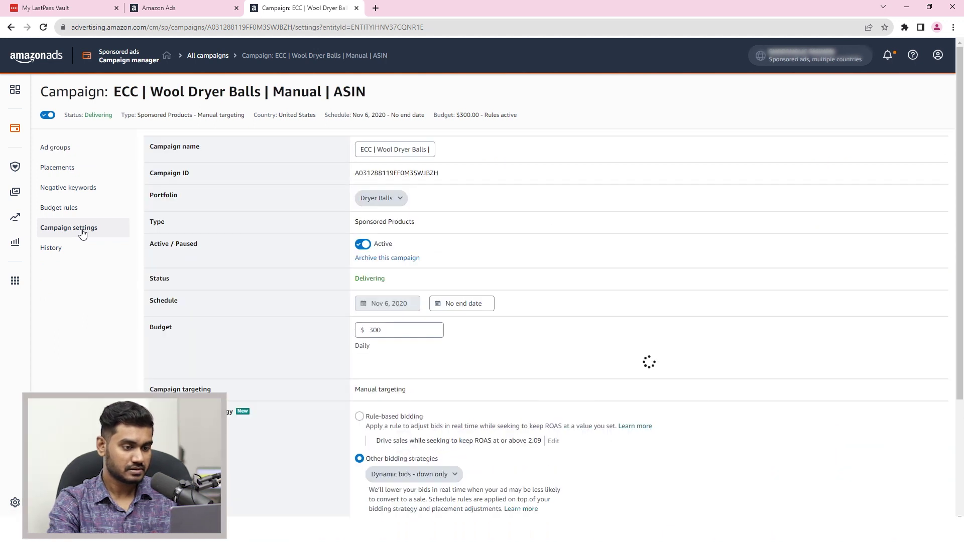
scroll(205, 257, "down", 4)
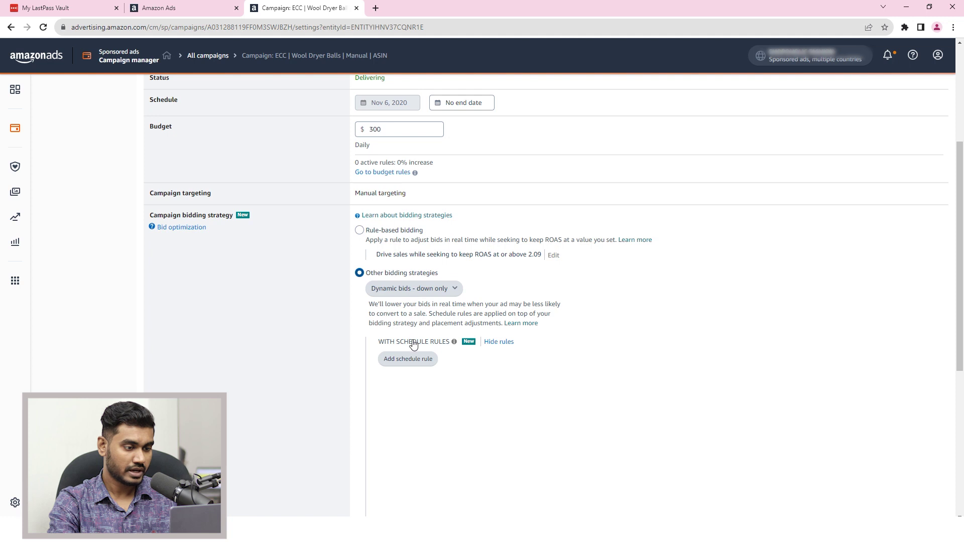
left_click(418, 360)
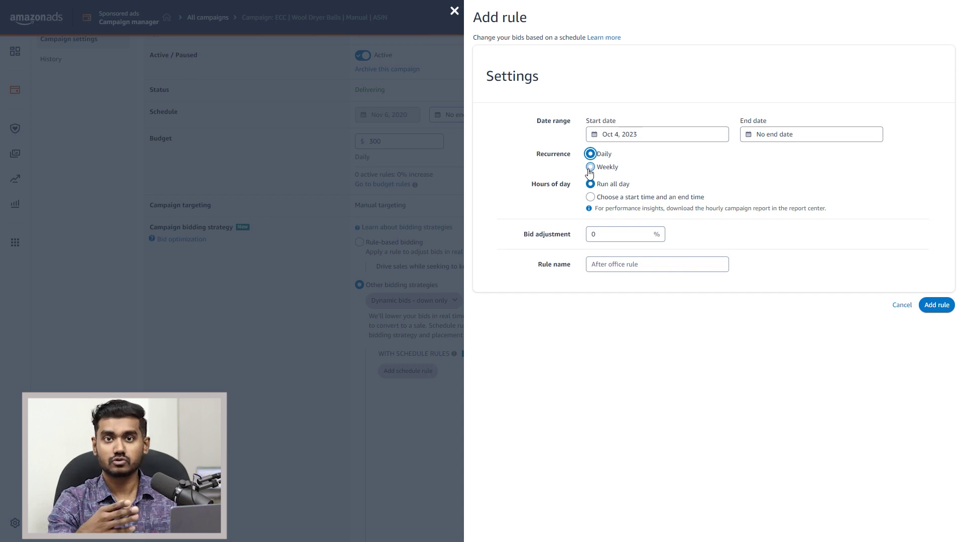
Make the rule recur daily from 10:00 AM to 8:00 PM.
left_click(590, 168)
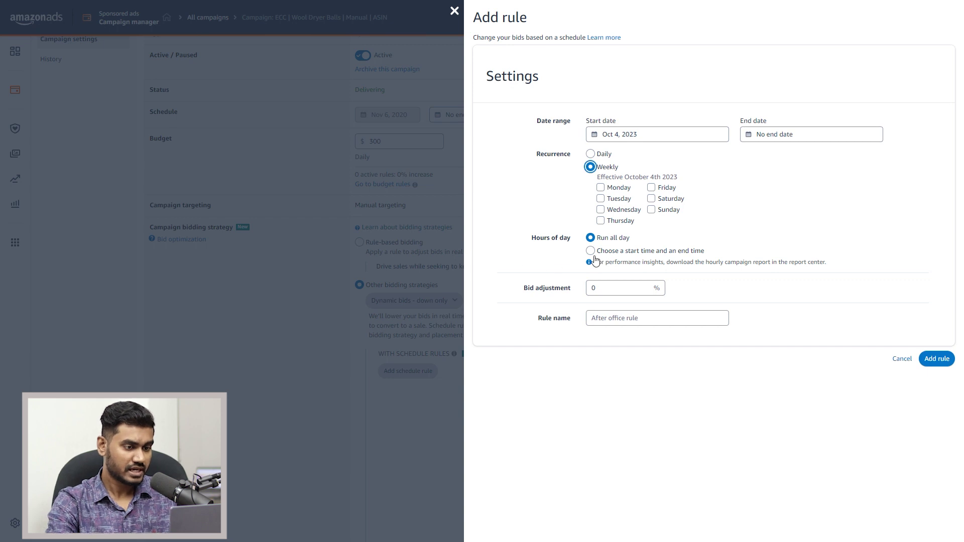
left_click(591, 155)
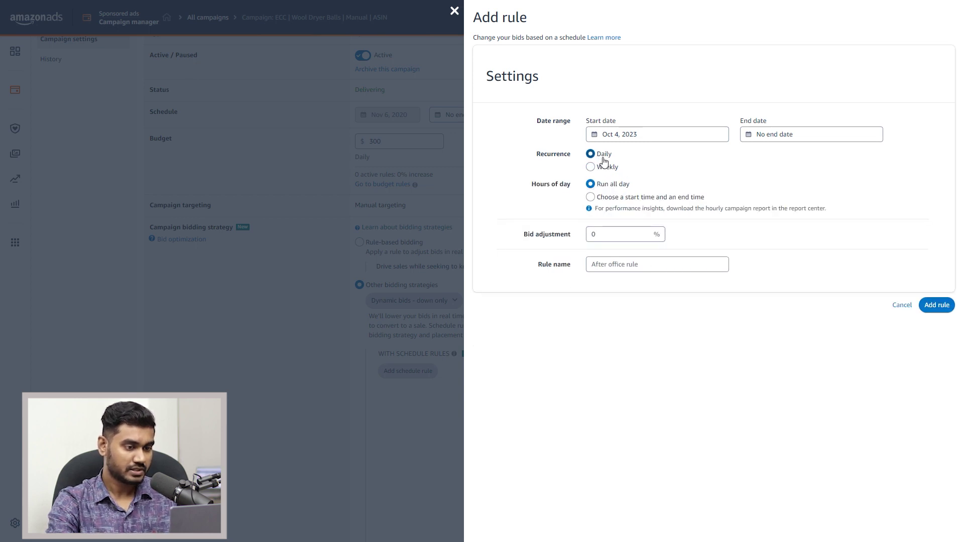
left_click(592, 198)
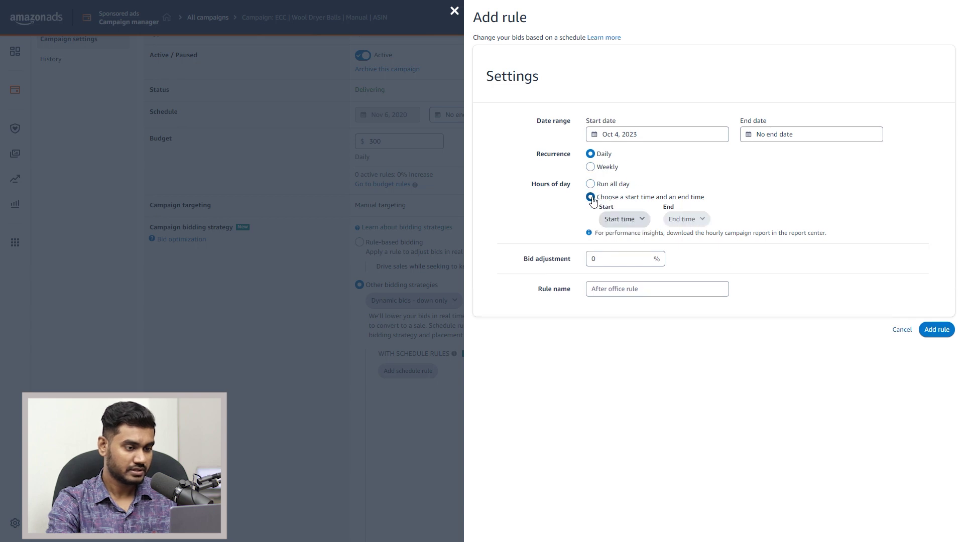
left_click(623, 219)
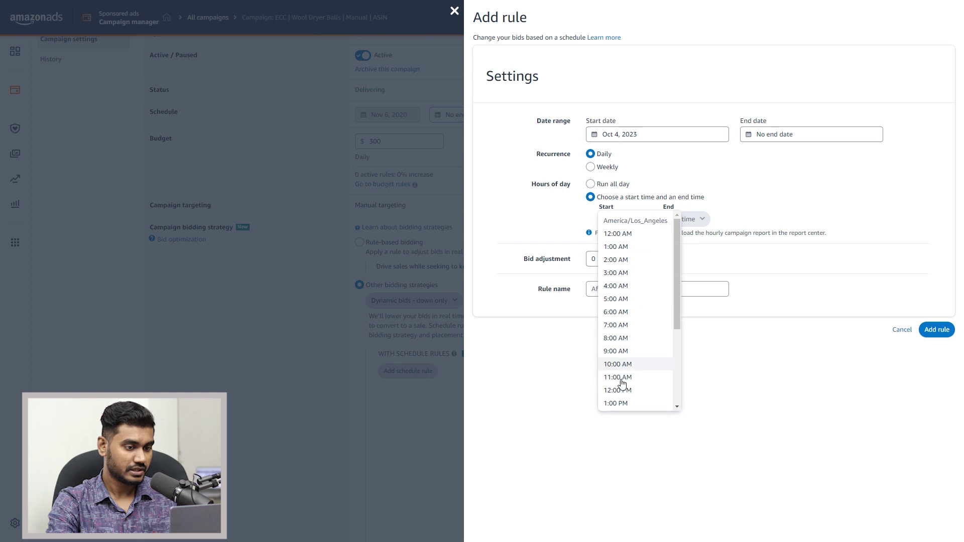
left_click(620, 364)
left_click(680, 220)
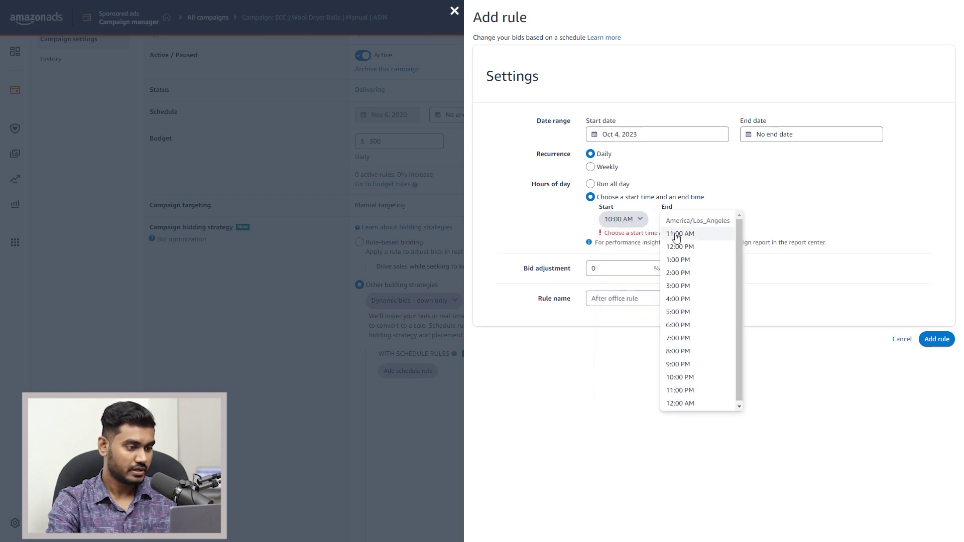
left_click(682, 352)
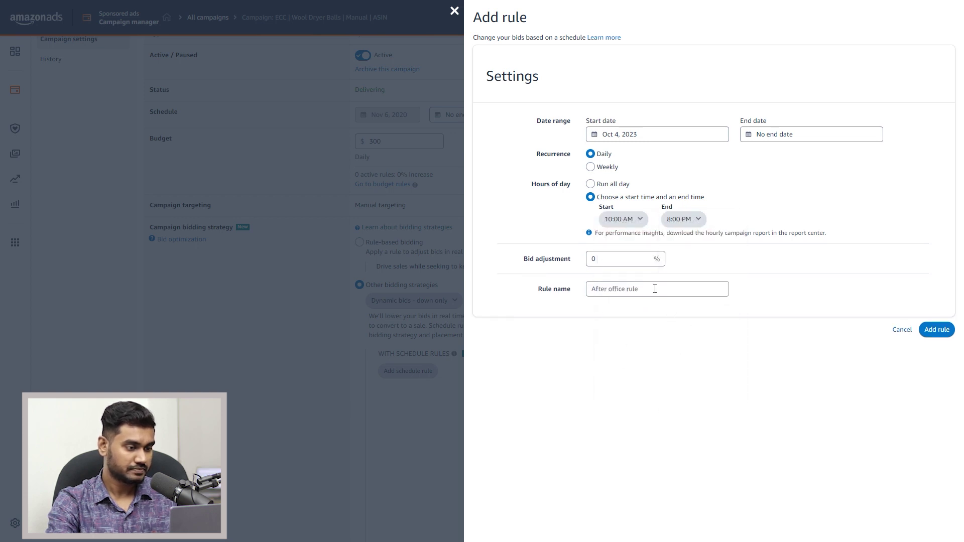
Set a 25% bid adjustment, name the rule Peak Time, and save it.
double_click(626, 257)
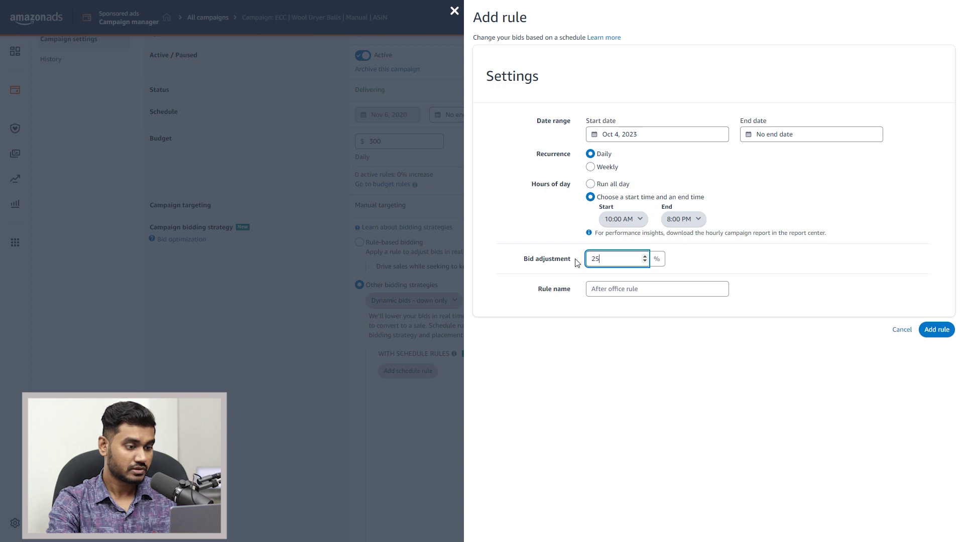
left_click(619, 289)
type("Peak Time")
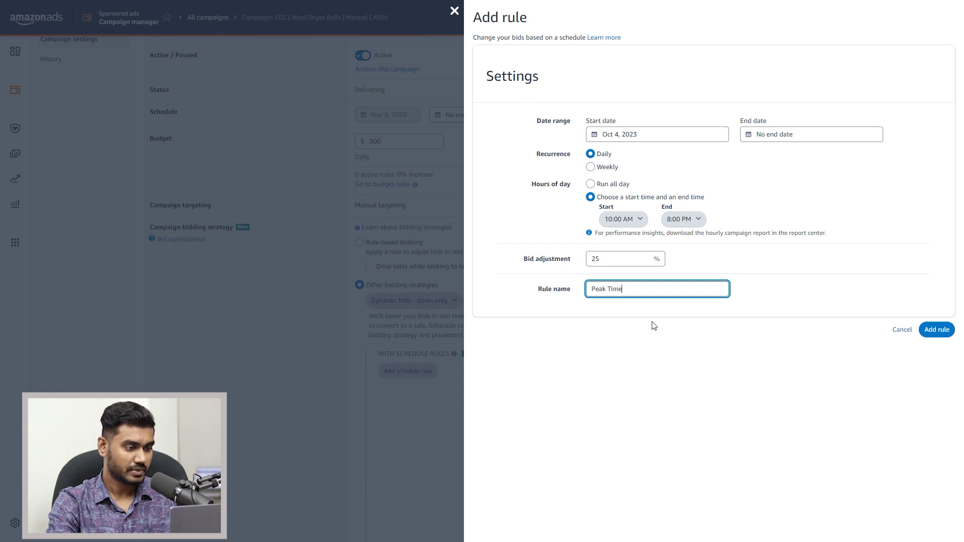
left_click(931, 332)
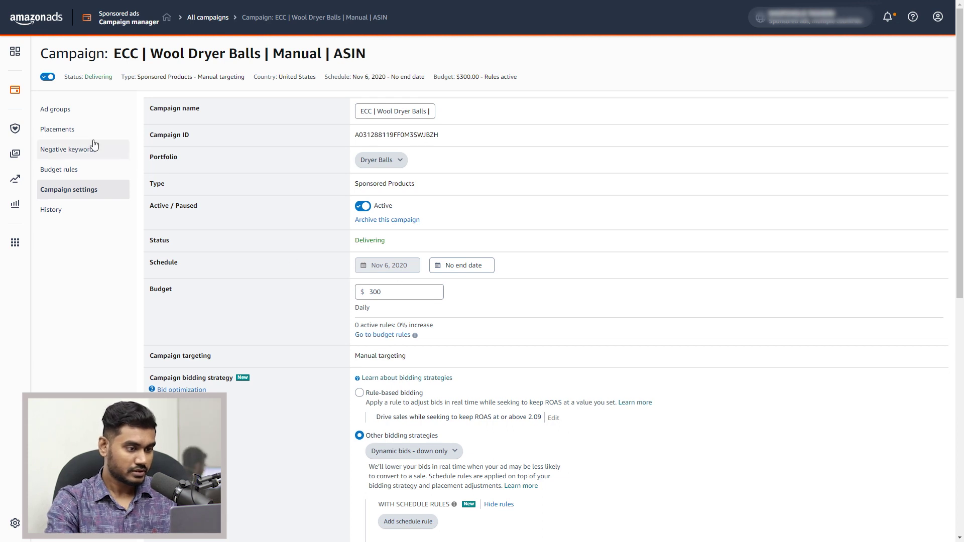
Set the Top of search (first page) placement bid adjustment to 25% under Placements.
left_click(74, 134)
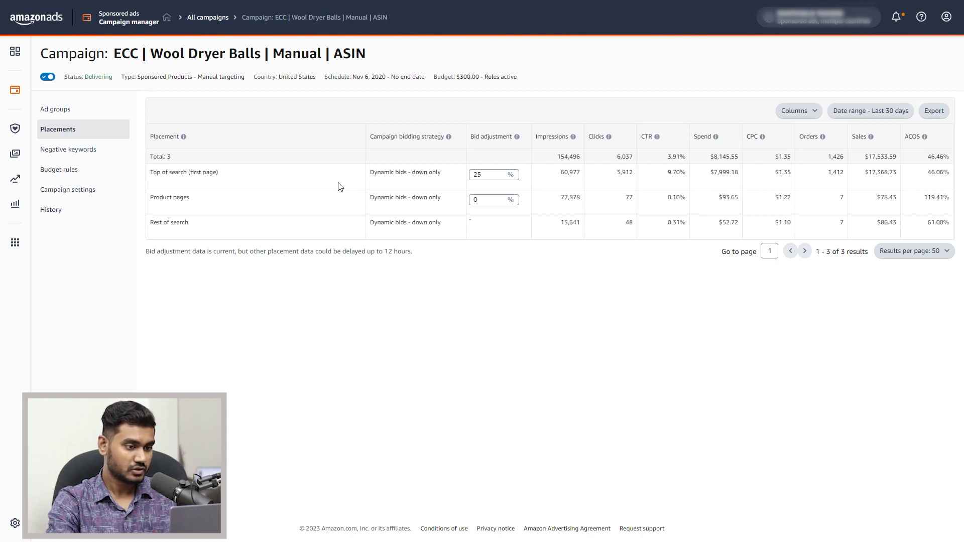
left_click(483, 175)
key("BackSpace")
key("BackSpace")
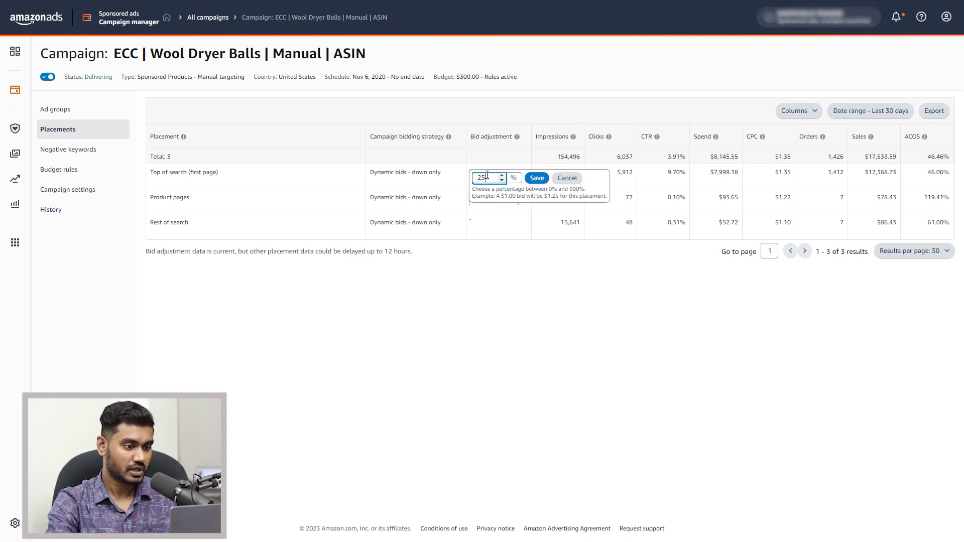
type("0")
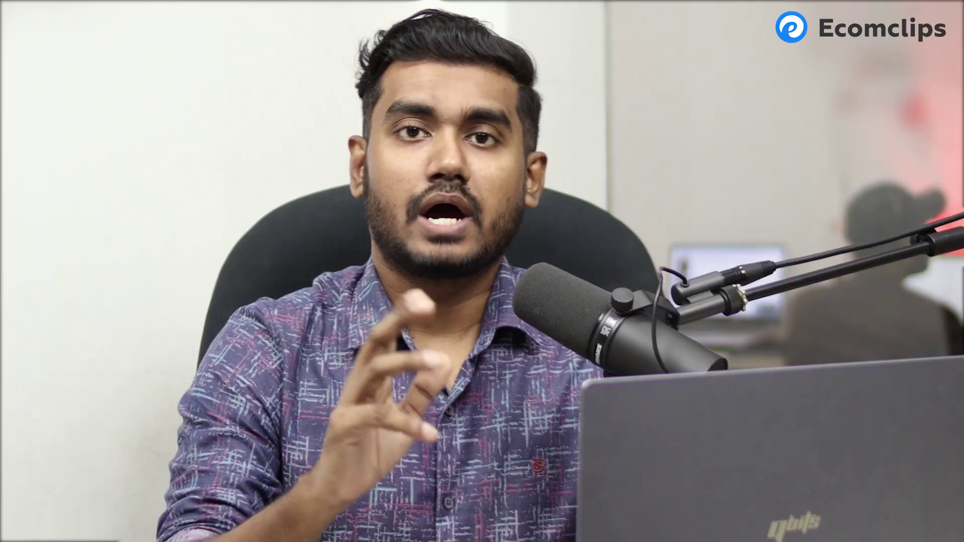